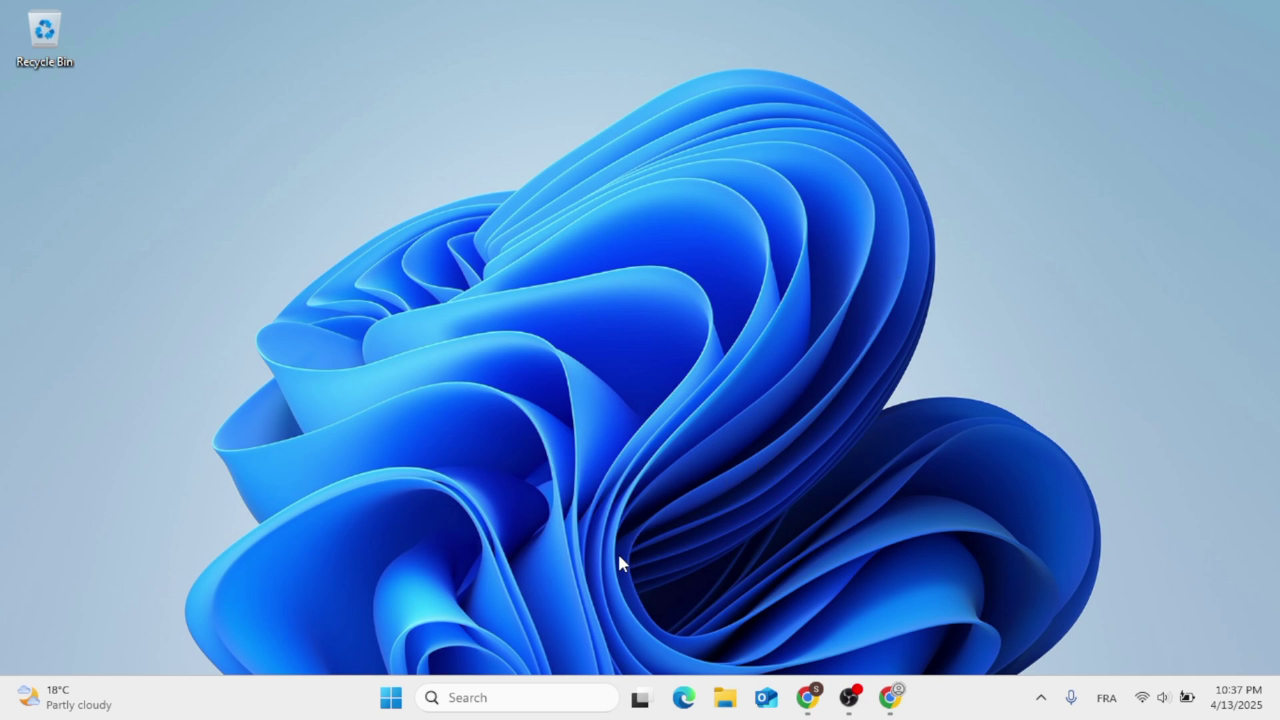
Launch Outlook (classic) from Windows Start search so the Inbox appears.
left_click(537, 707)
type("outlook")
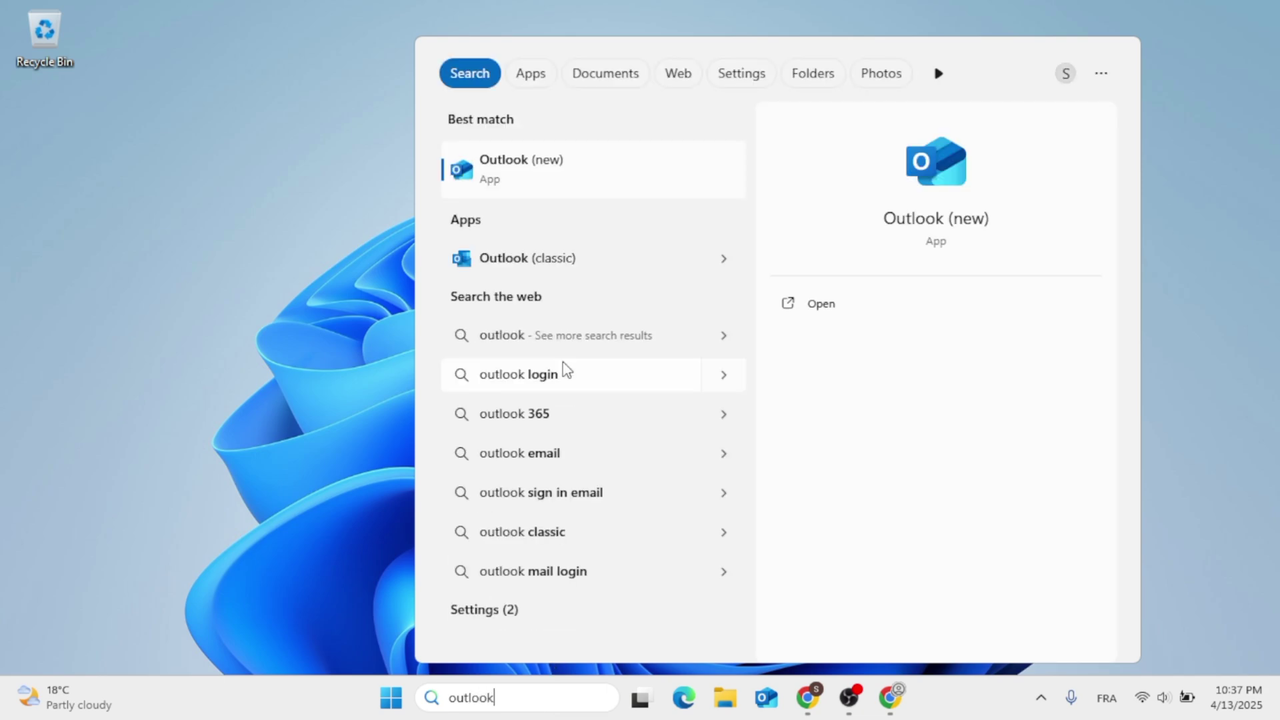
left_click(587, 271)
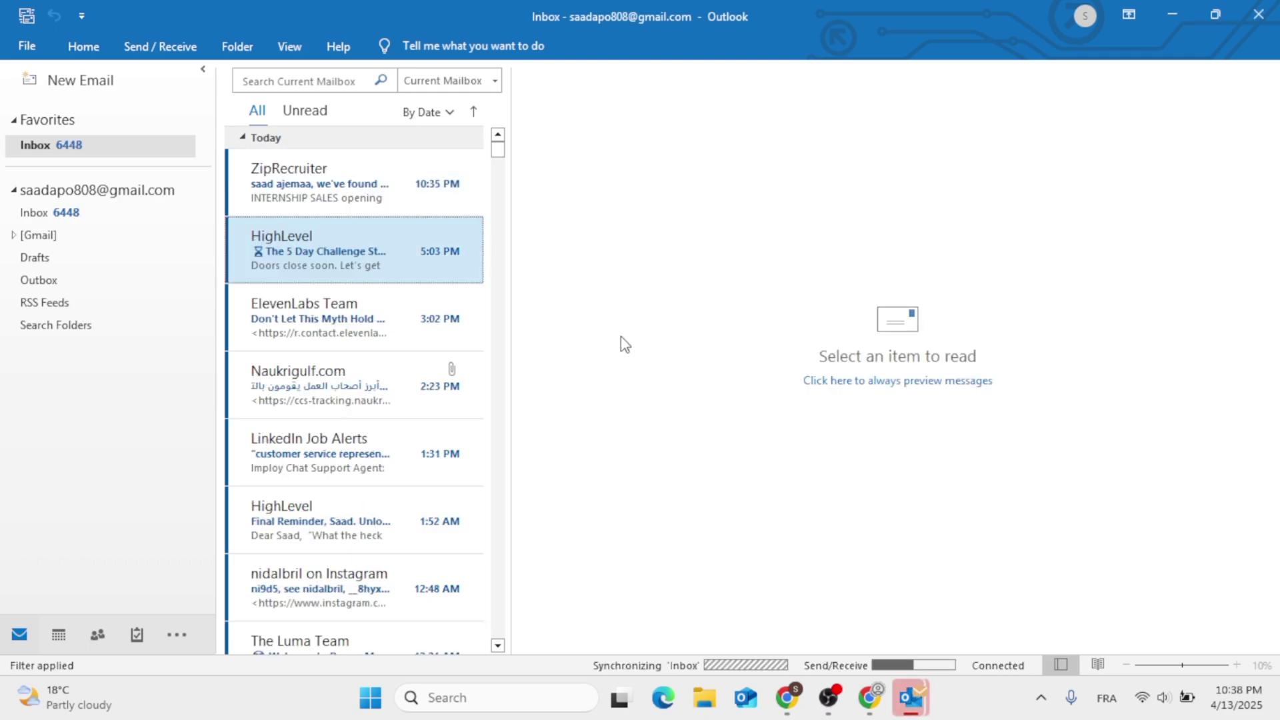
mouse_move(354, 251)
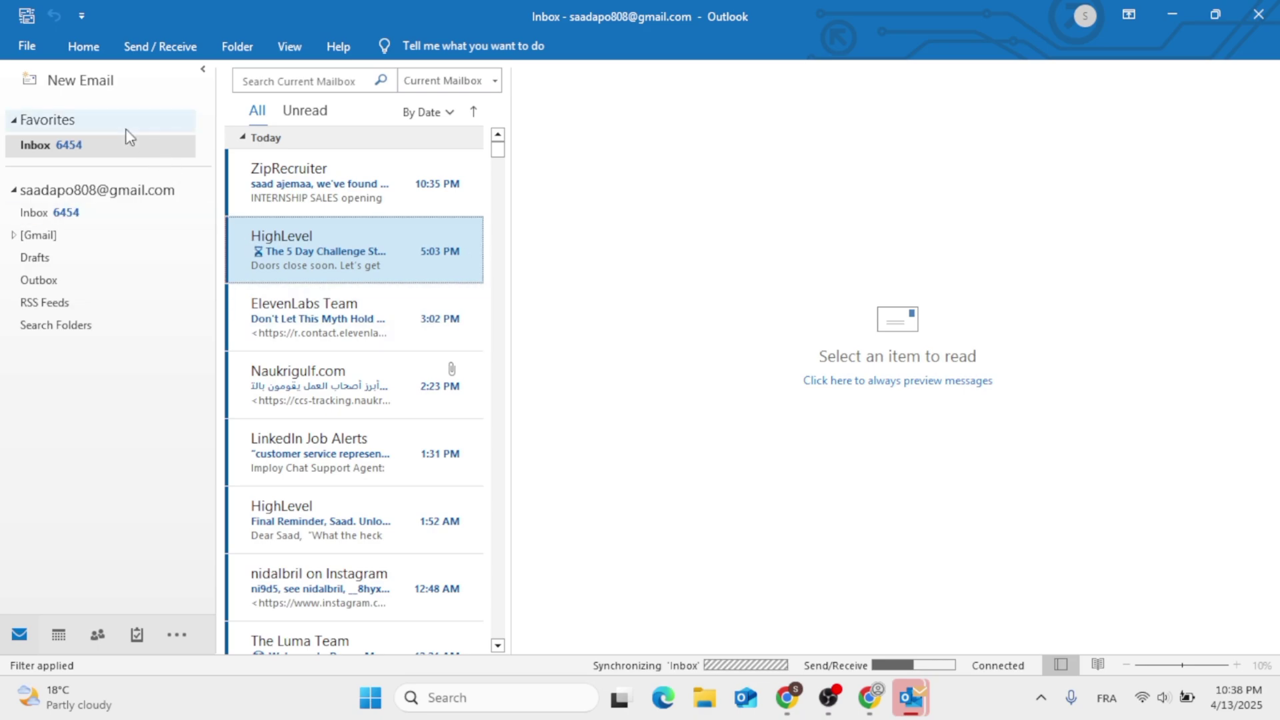
Reach the Outlook Options window from the File menu.
left_click(27, 46)
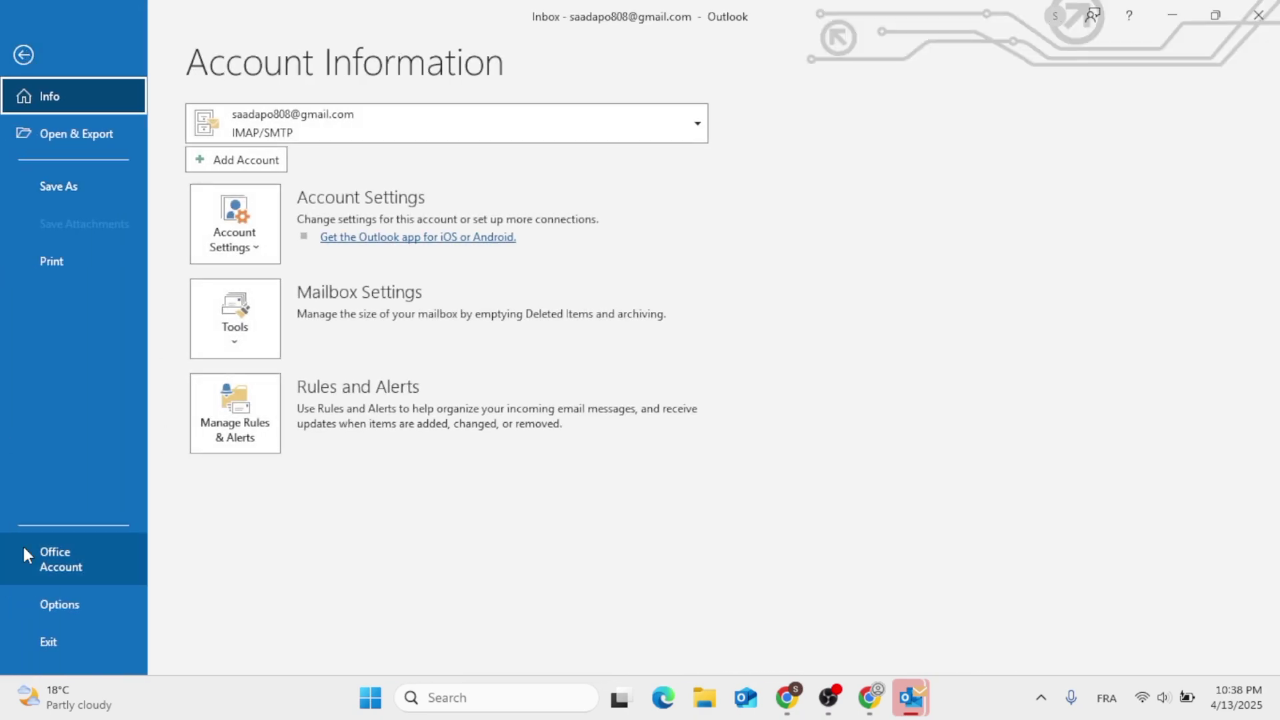
key("Escape")
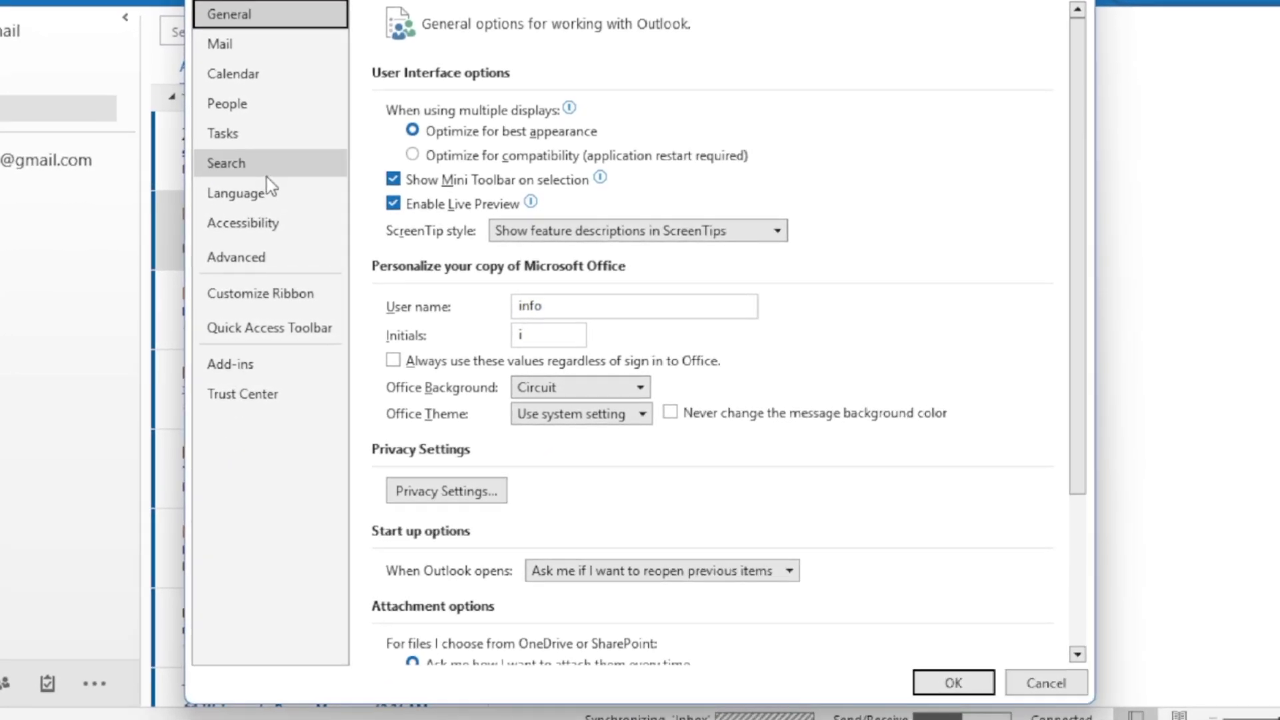
On the Language page, add Arabic as a new Office display language.
left_click(269, 191)
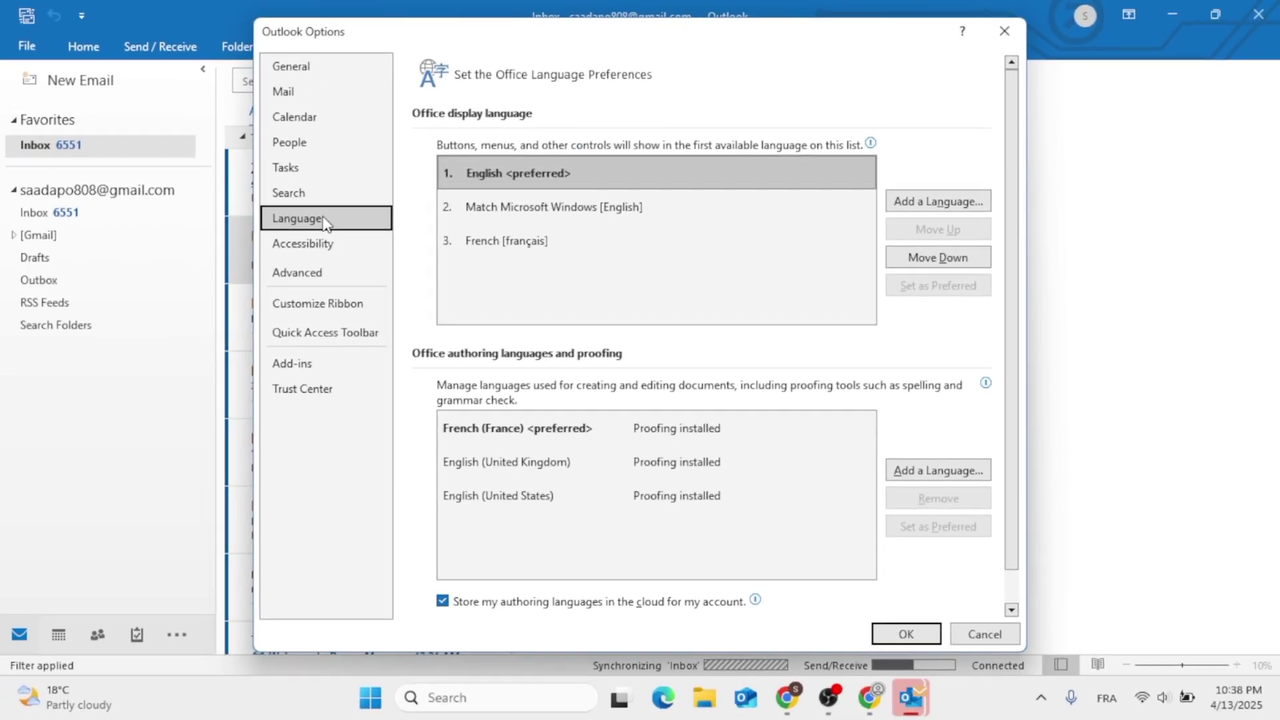
left_click(965, 207)
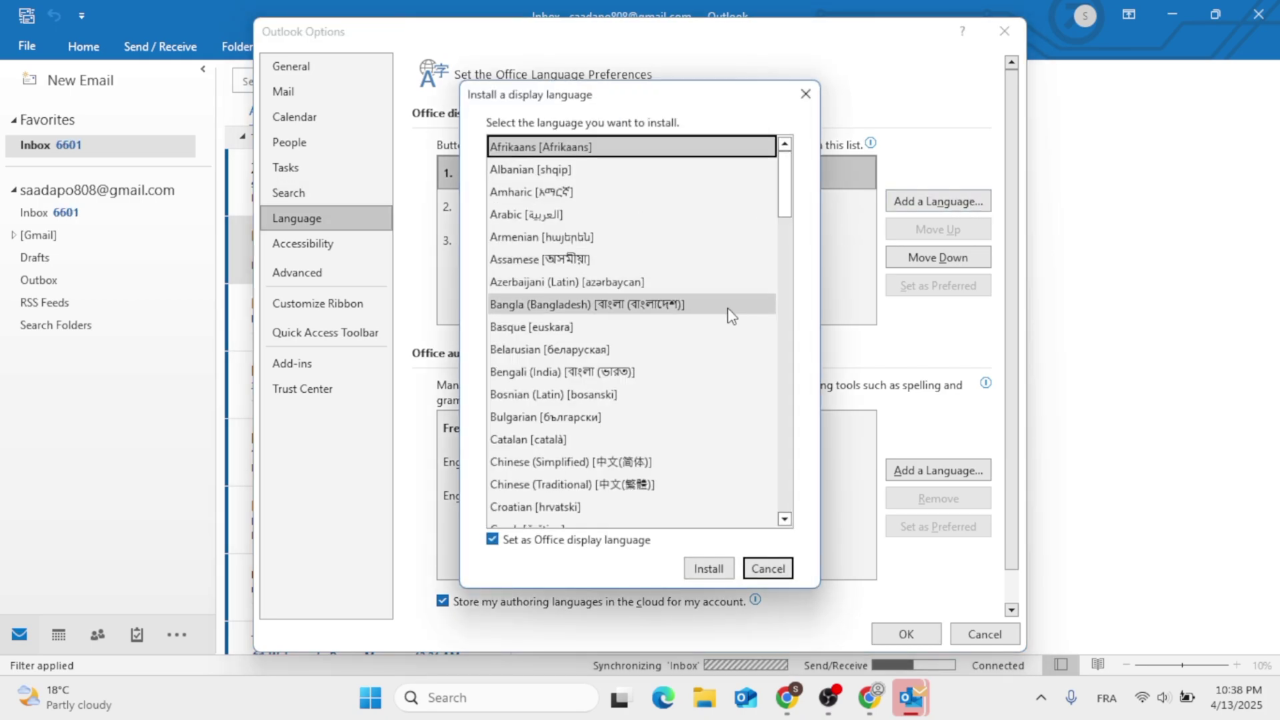
scroll(729, 315, "down", 2)
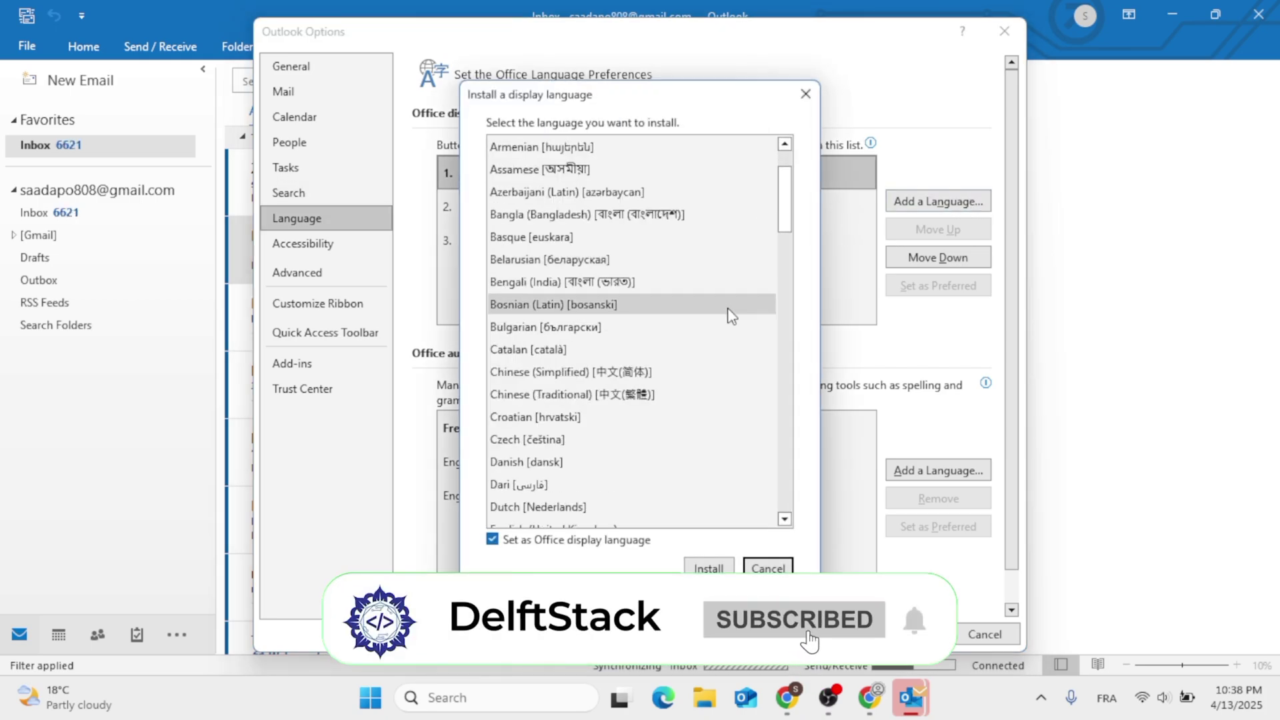
scroll(726, 307, "up", 2)
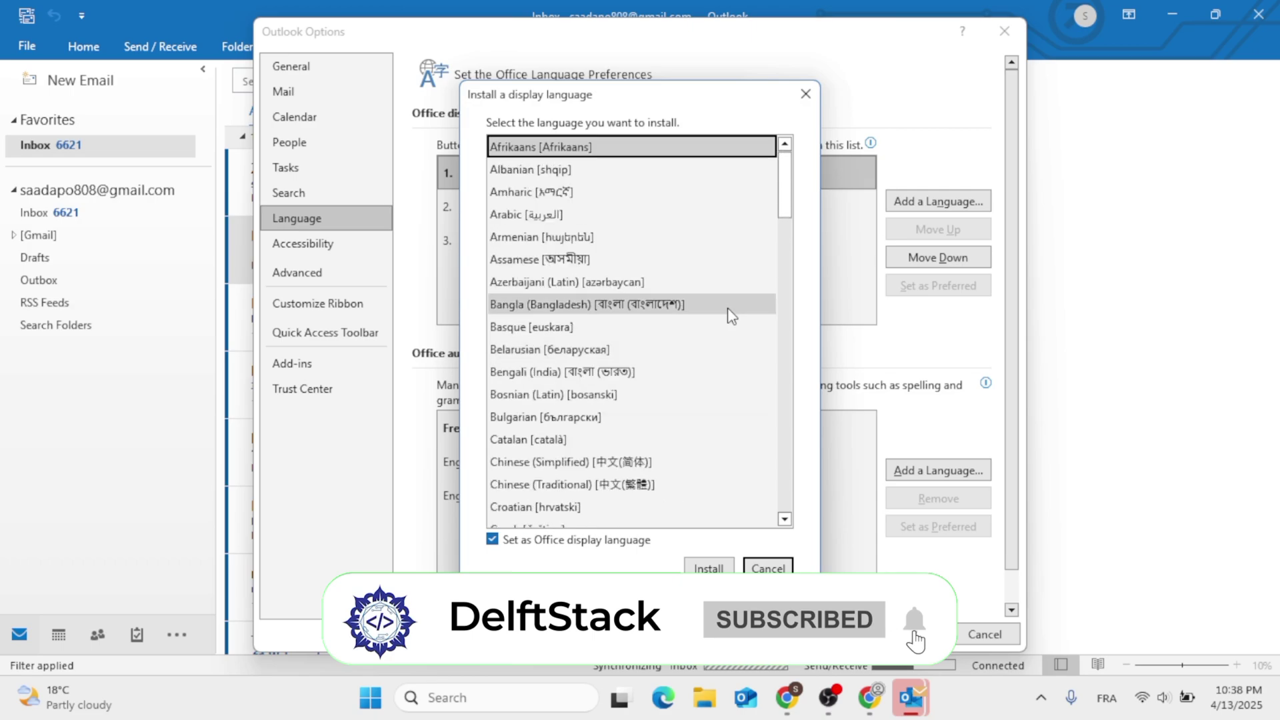
left_click(713, 218)
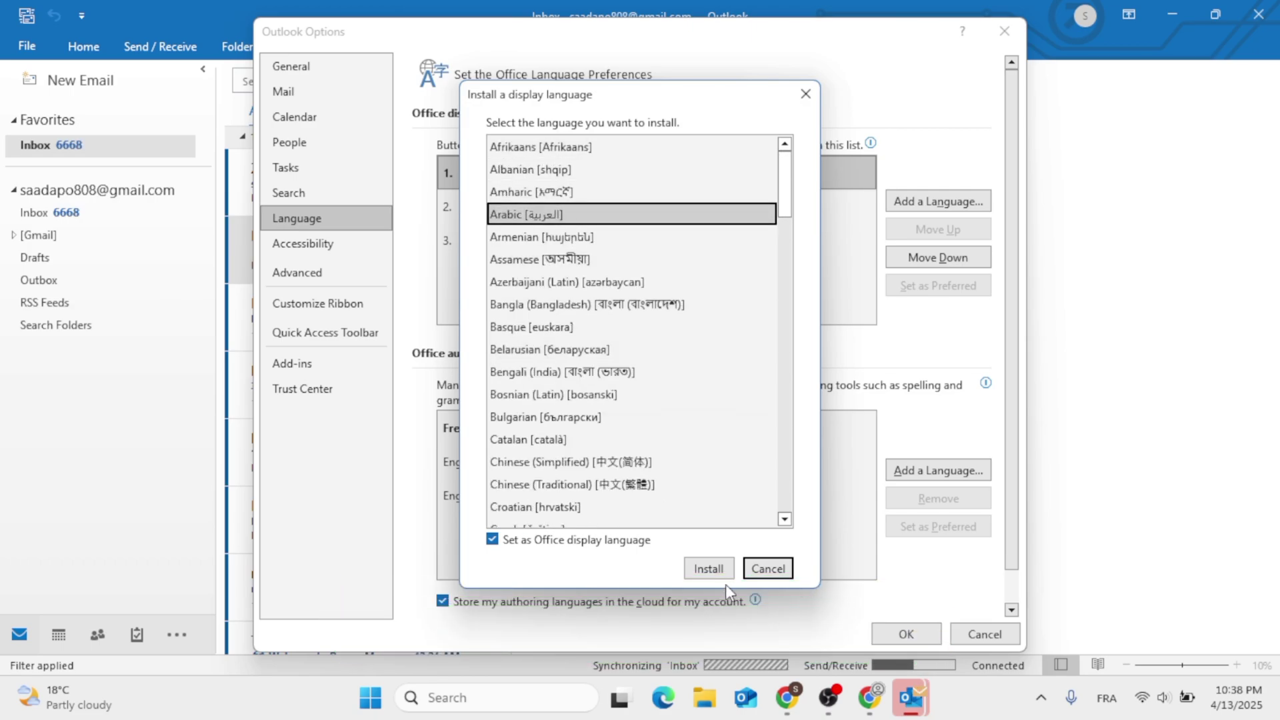
Install Arabic and confirm the Install Office Language download.
left_click(709, 569)
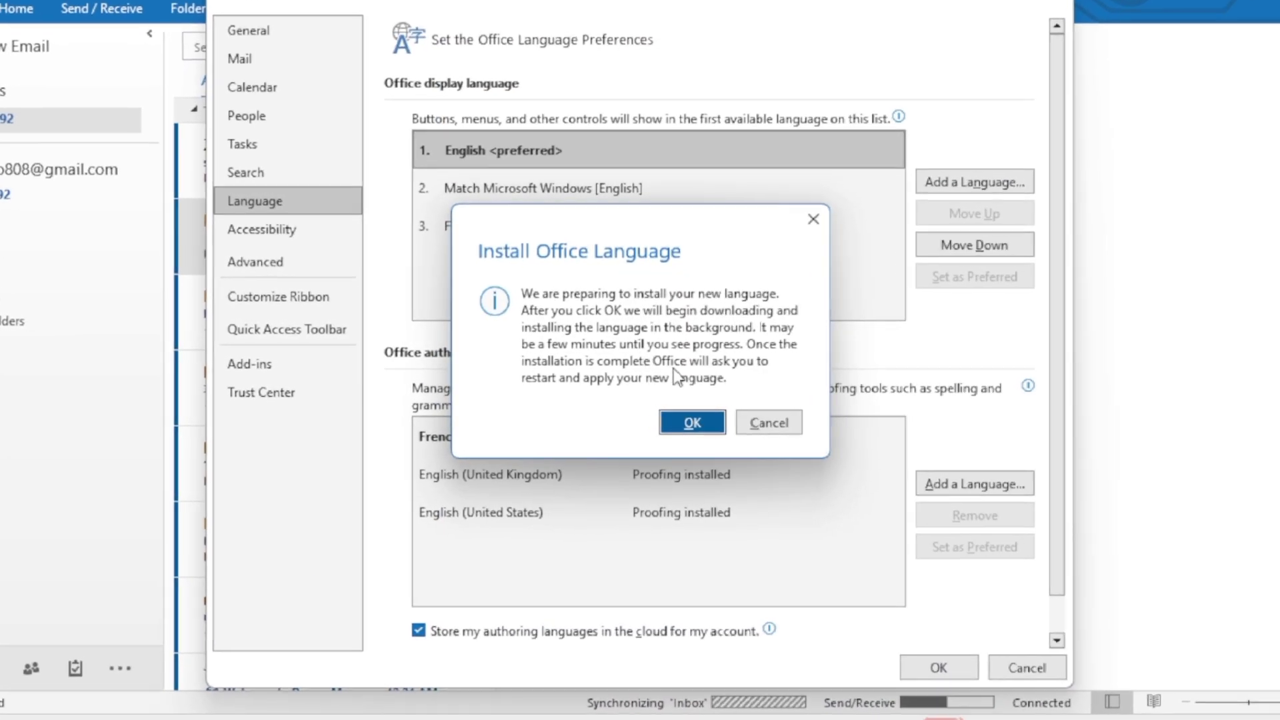
left_click(692, 422)
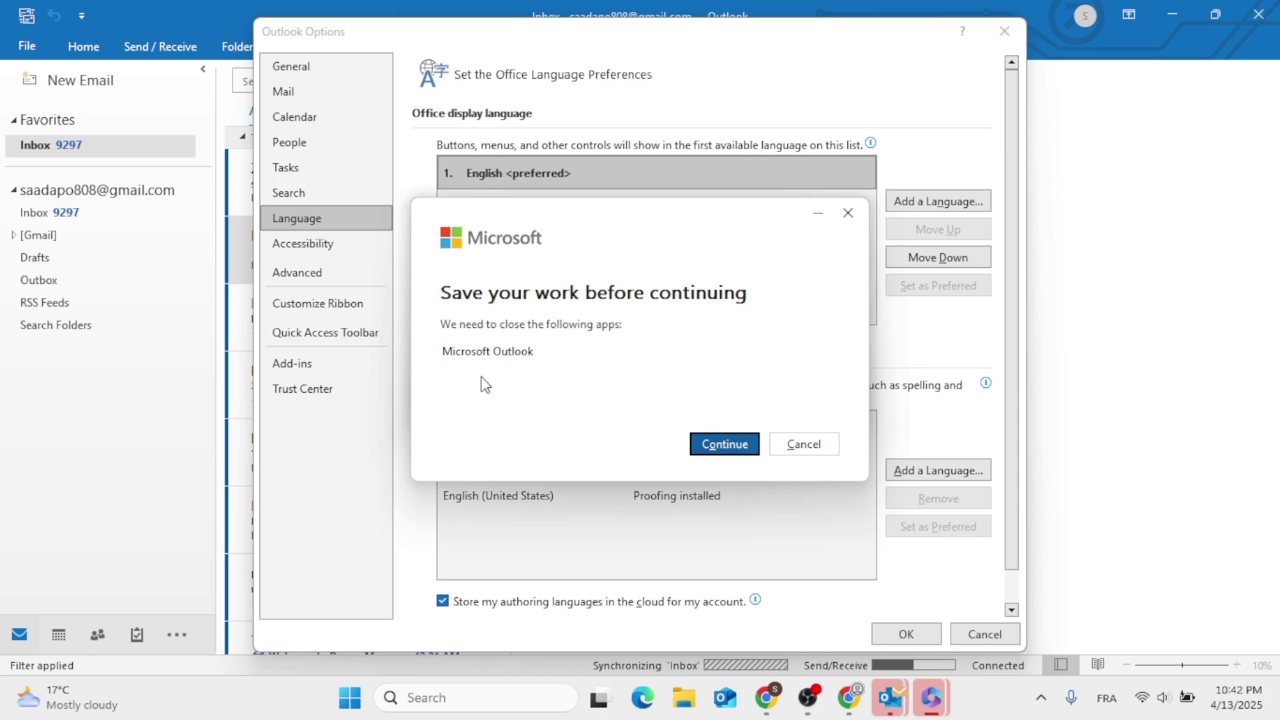
Continue so Outlook restarts in Arabic, then close Outlook to the desktop.
left_click(702, 434)
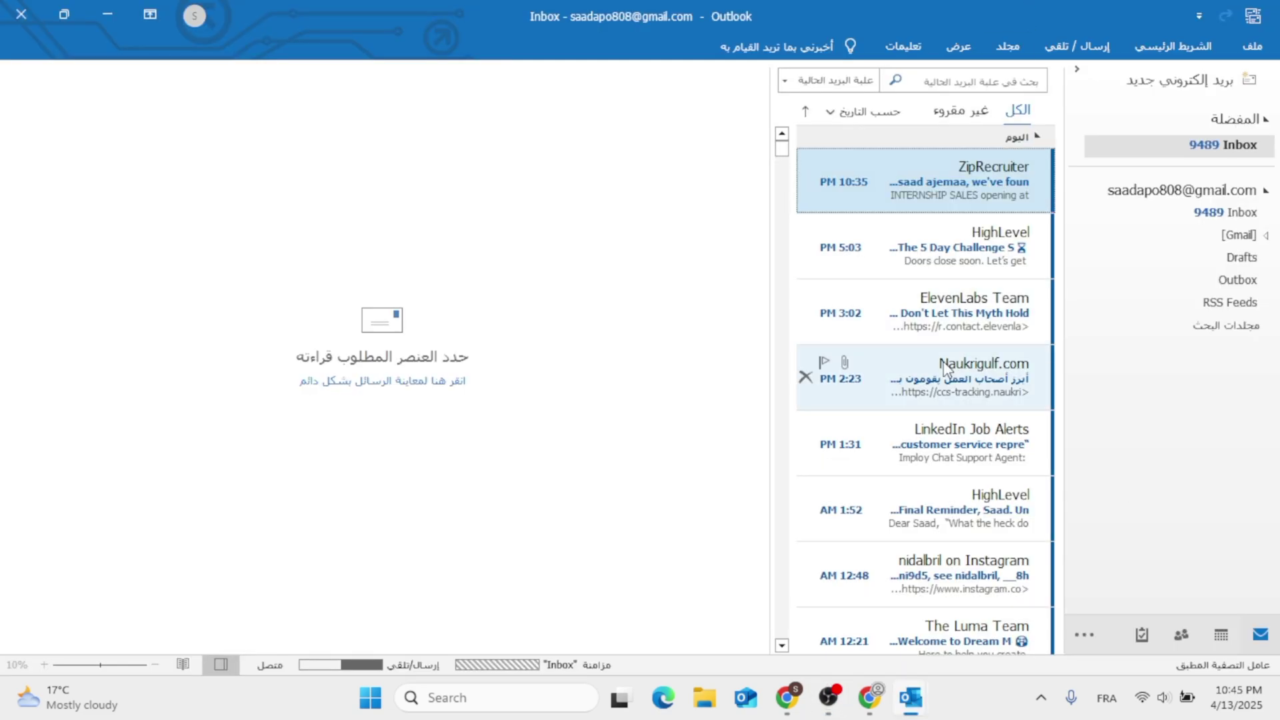
scroll(823, 372, "down", 5)
scroll(871, 337, "up", 4)
scroll(808, 342, "up", 1)
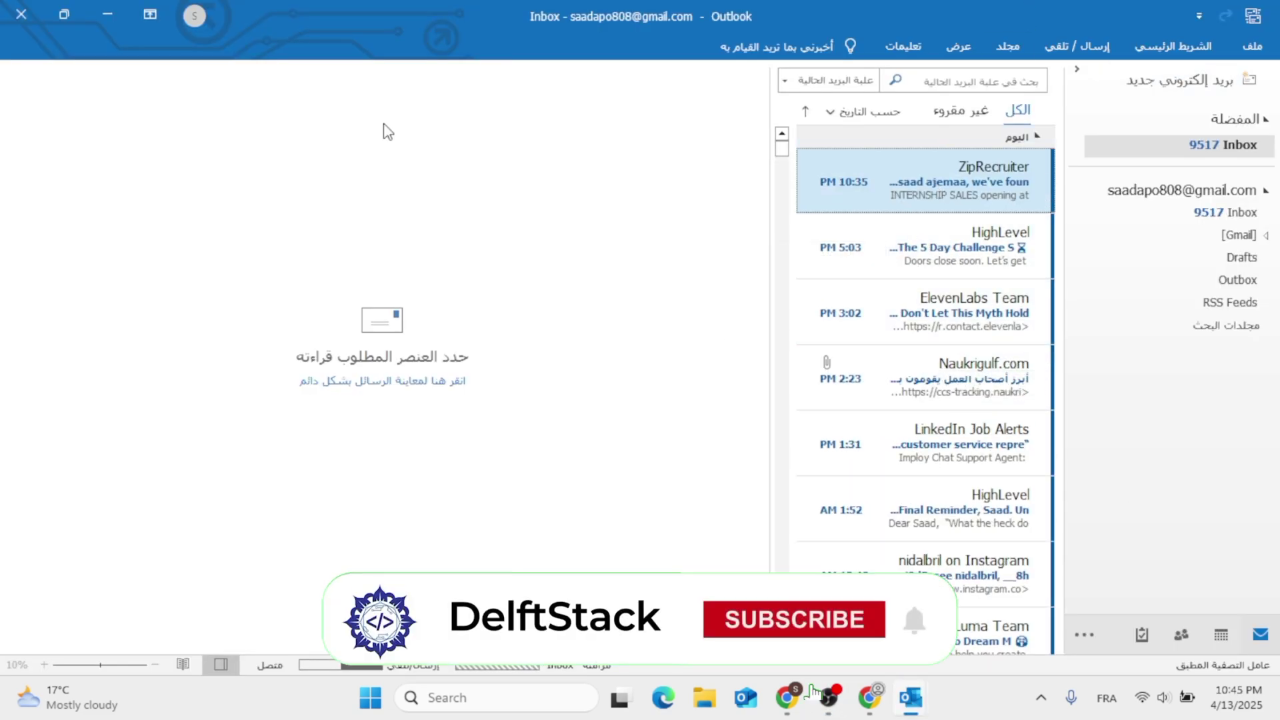
left_click(31, 14)
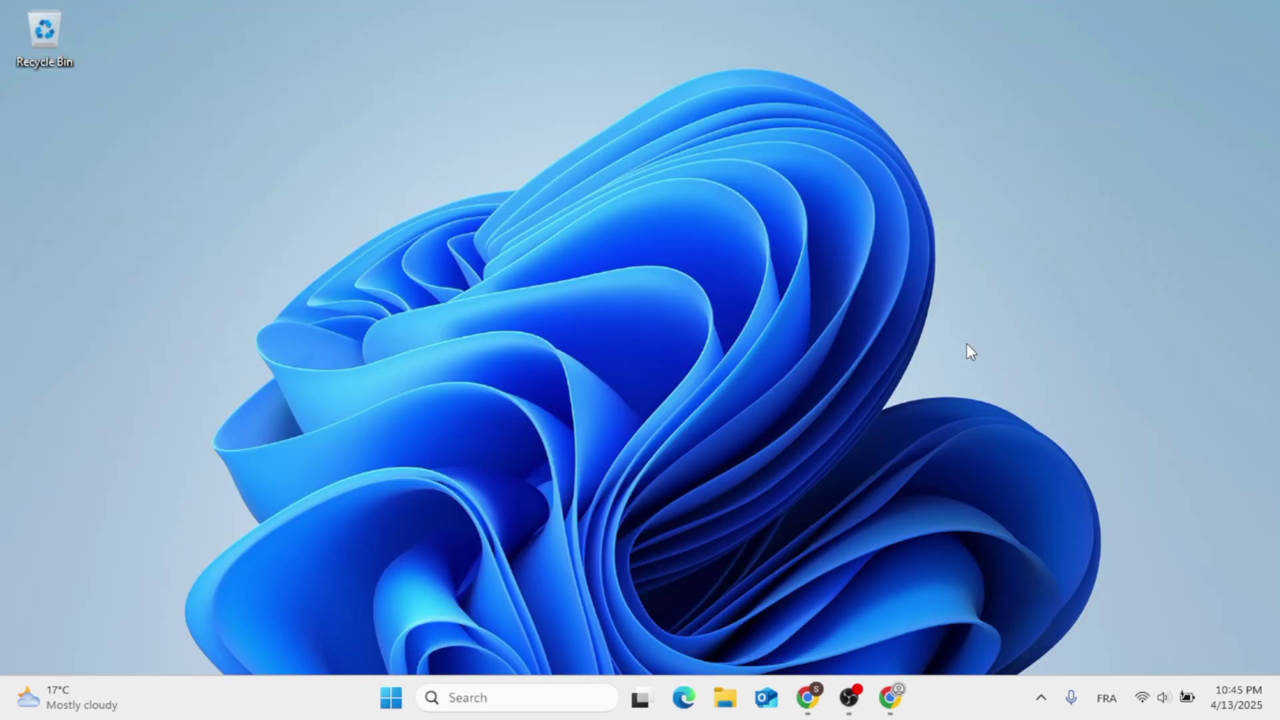